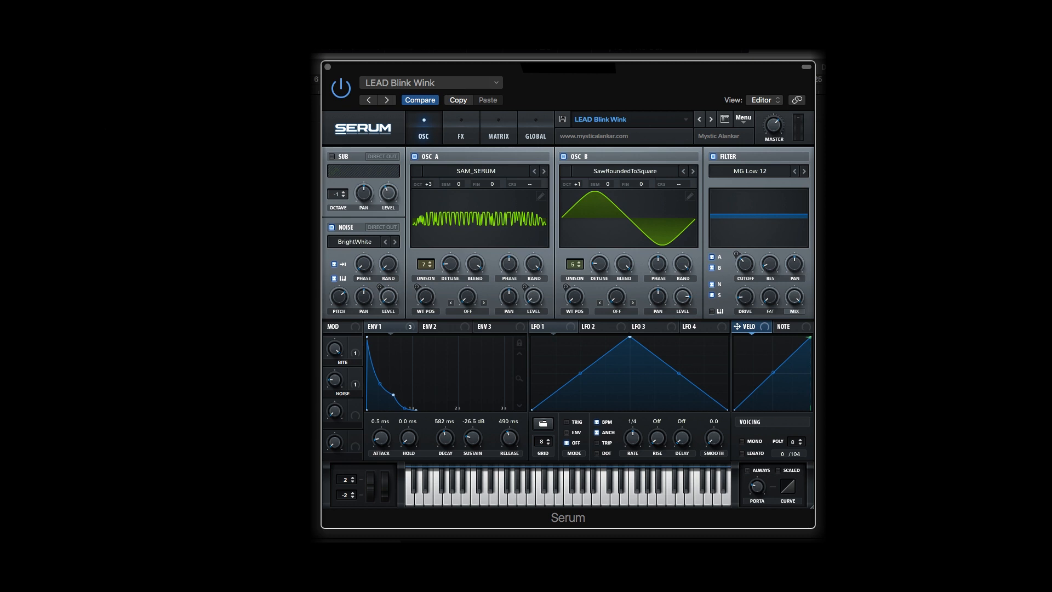
Initialize the preset and load the Vowel wavetable SAM_SERUM into oscillator A
click(743, 119)
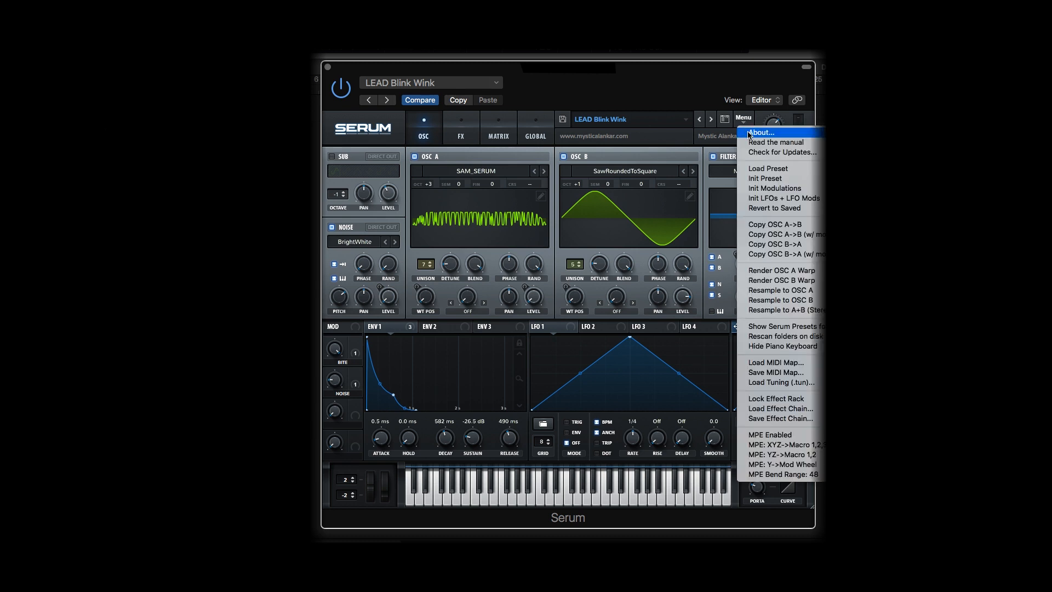
click(778, 180)
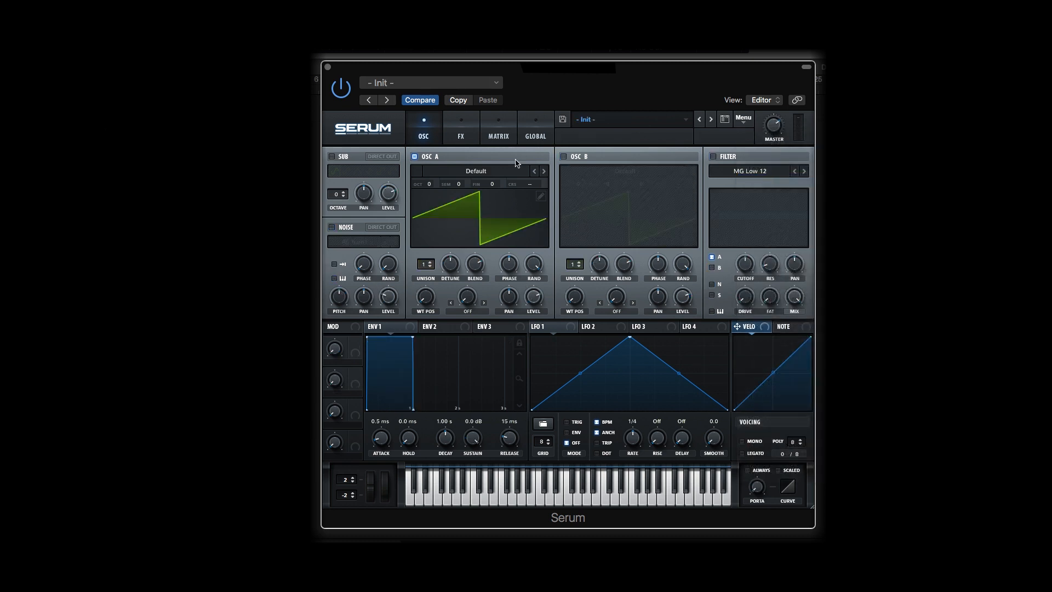
click(486, 171)
mouse_move(487, 223)
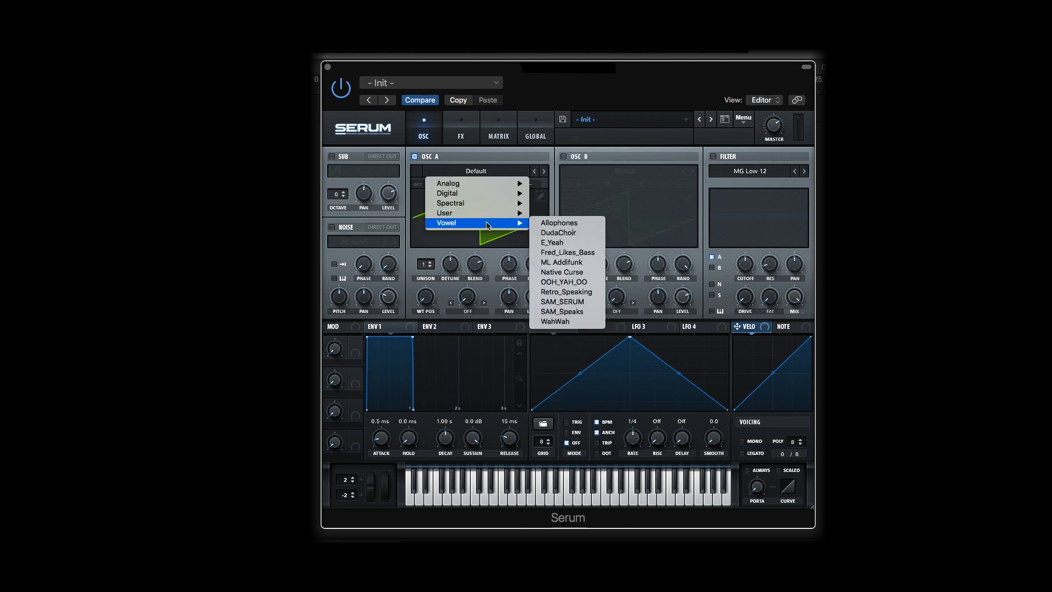
click(564, 301)
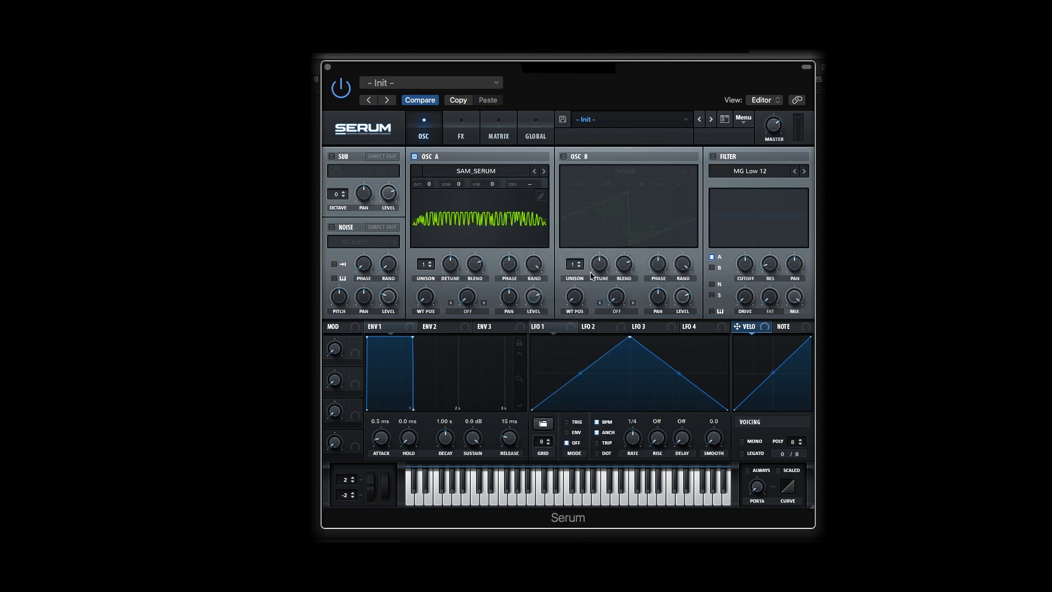
Enable oscillator B and load the Analog wavetable SawRoundedToSquare into it
click(564, 157)
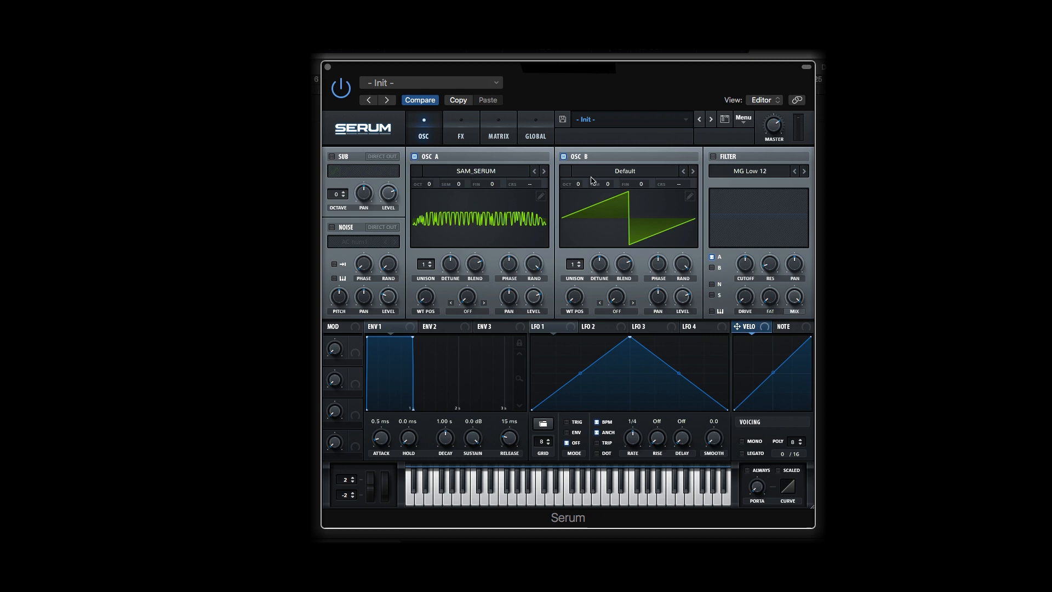
click(619, 175)
mouse_move(619, 183)
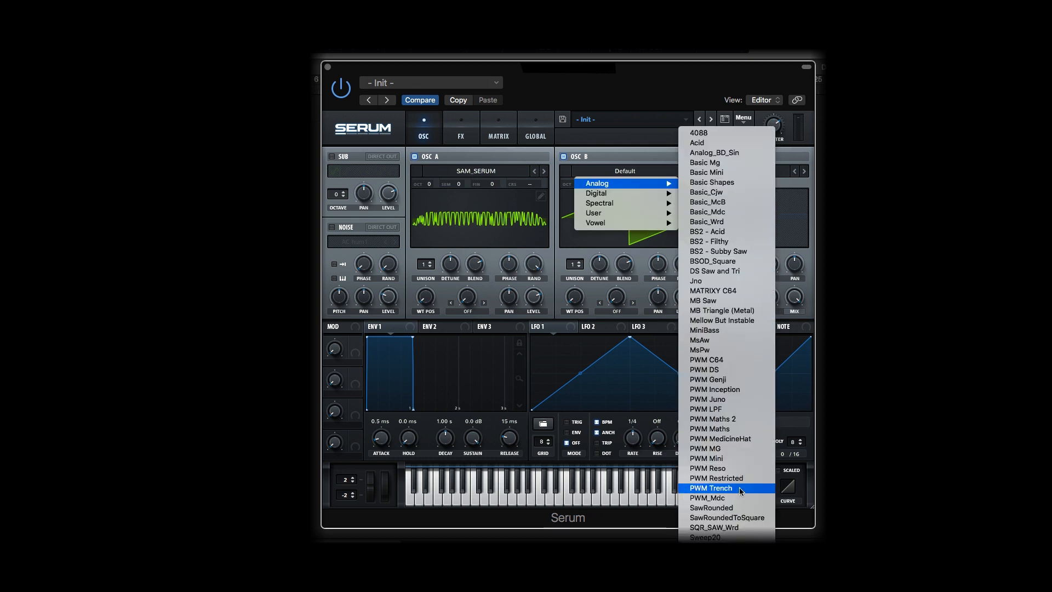
click(754, 519)
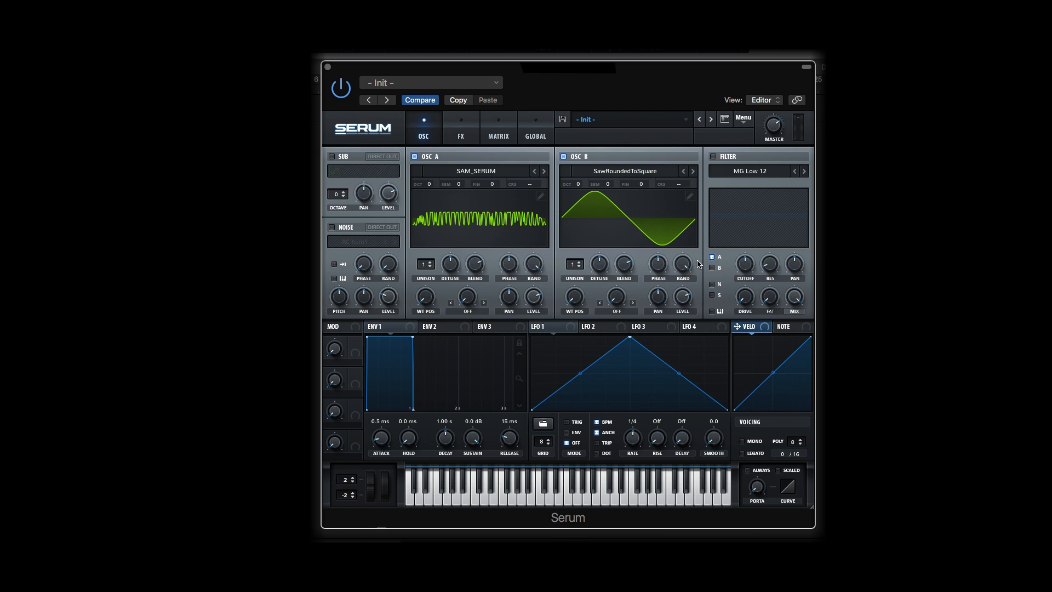
Set oscillator A to octave +3 and 7 unison voices, lower its detune and slightly reduce its blend
drag(430, 184, 432, 173)
drag(428, 267, 435, 220)
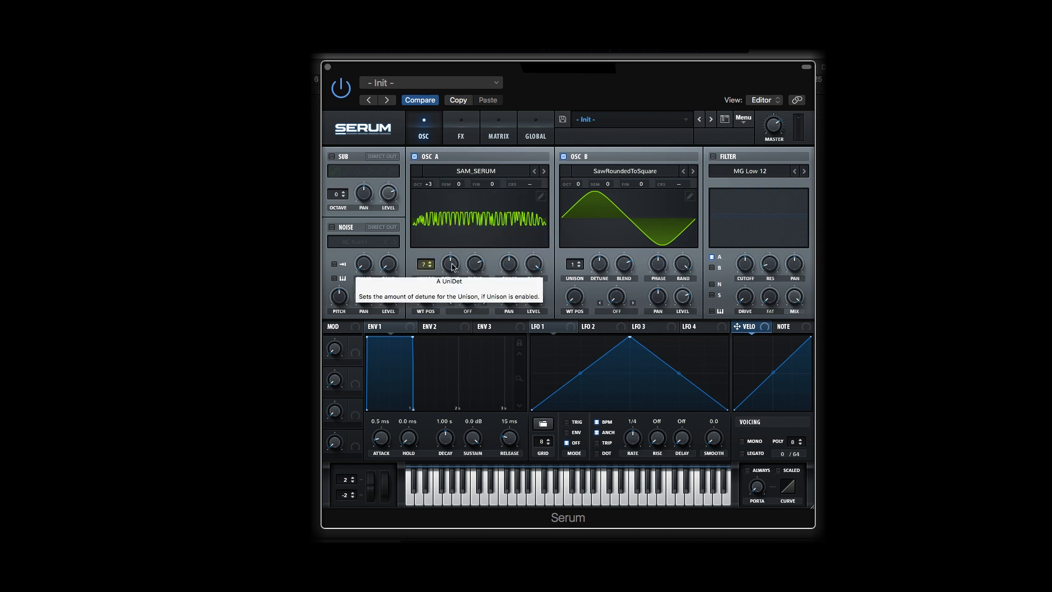
drag(450, 267, 449, 309)
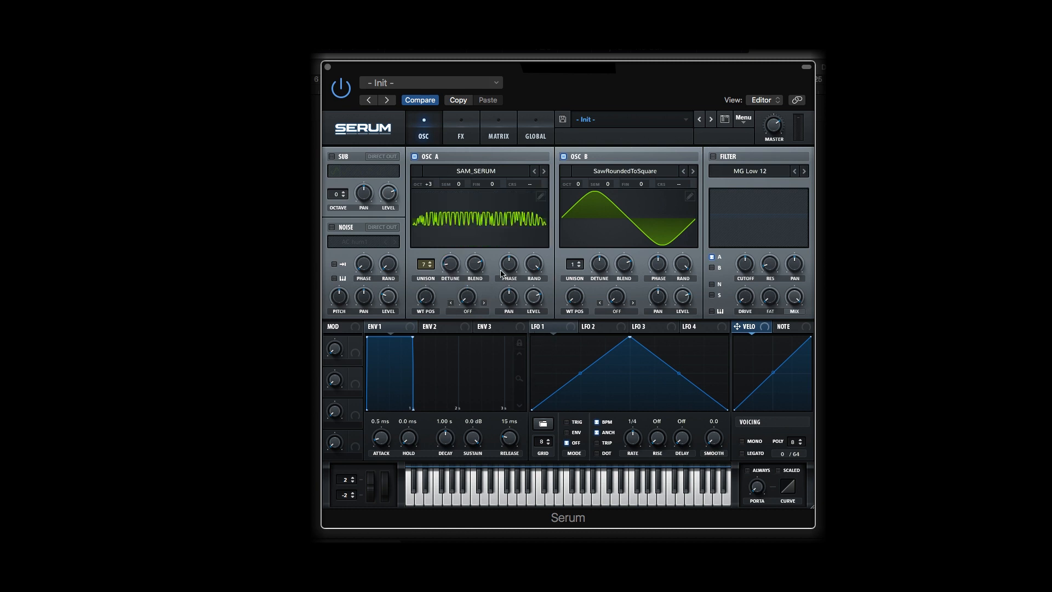
drag(475, 266, 475, 268)
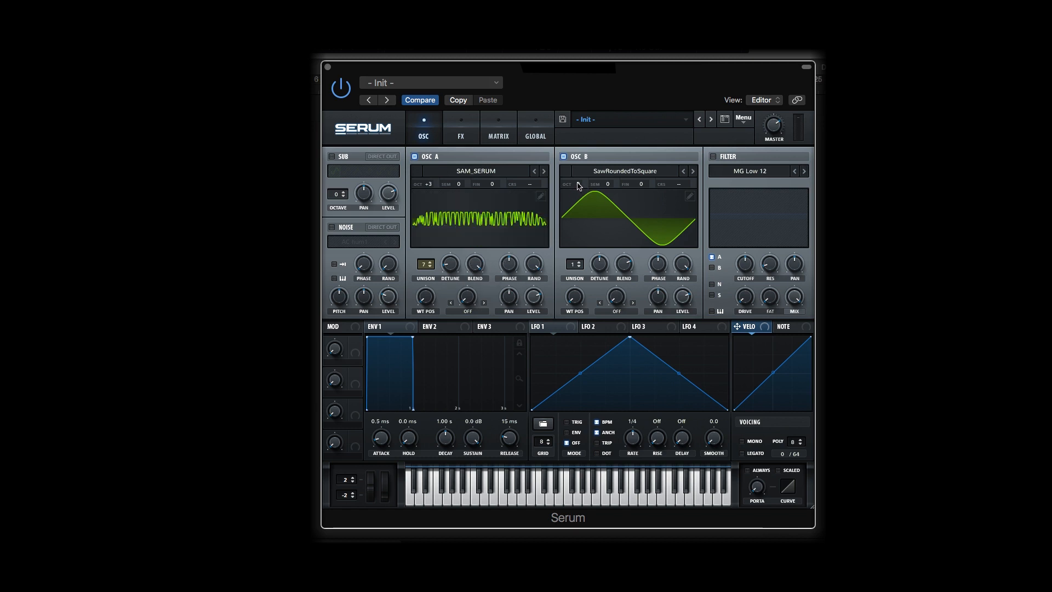
Set oscillator B to octave +1 and 5 unison voices, lower its detune and adjust its blend
drag(578, 186, 582, 172)
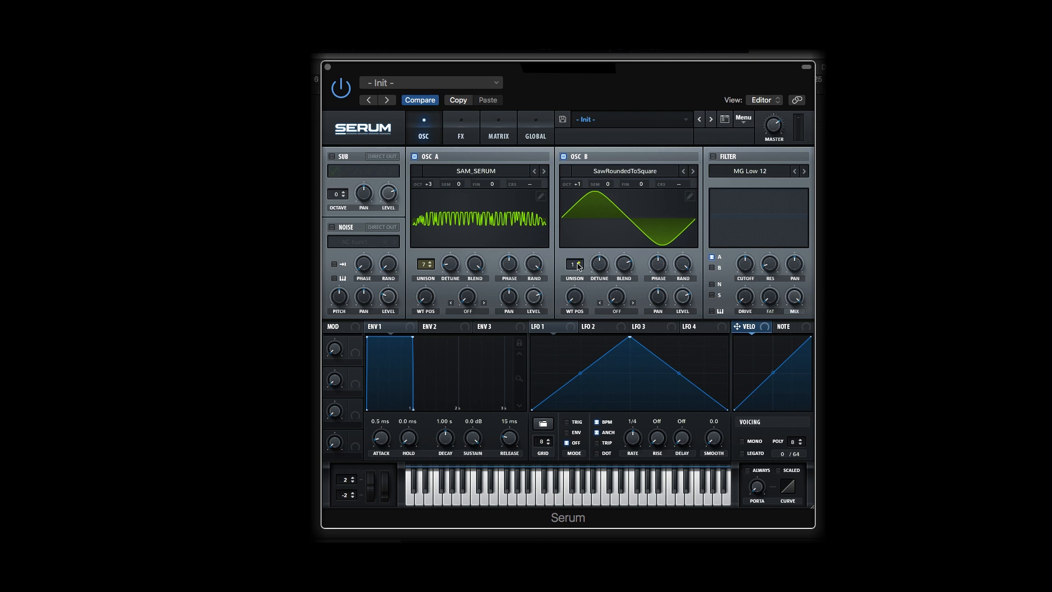
drag(578, 263, 580, 227)
drag(605, 266, 600, 303)
click(627, 270)
Shape envelope 1 with a decay of 611 ms, sustain of -26.0 dB and release of 503 ms
drag(446, 440, 464, 533)
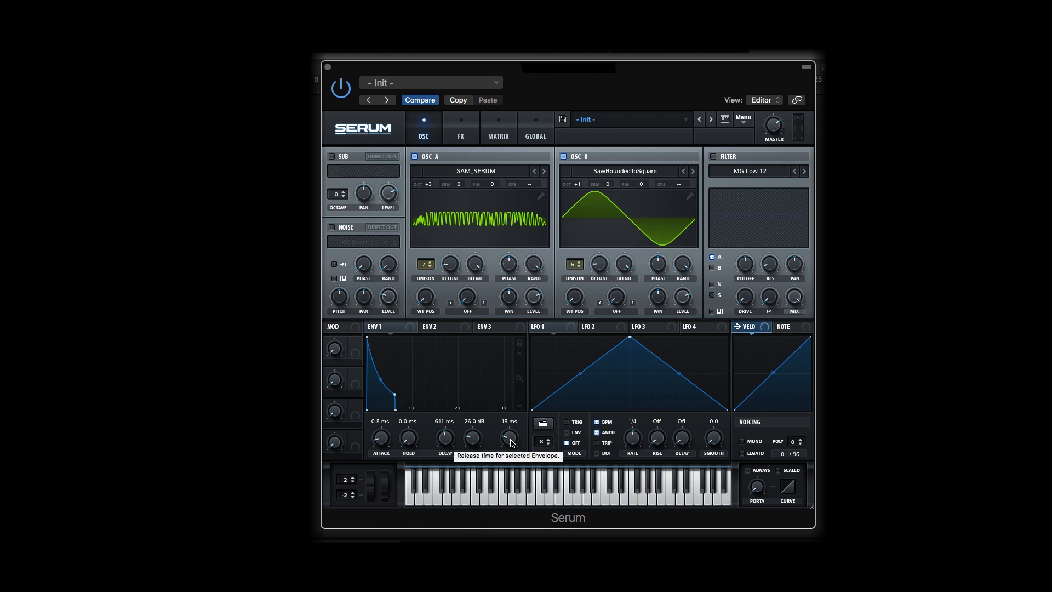
drag(510, 443, 519, 426)
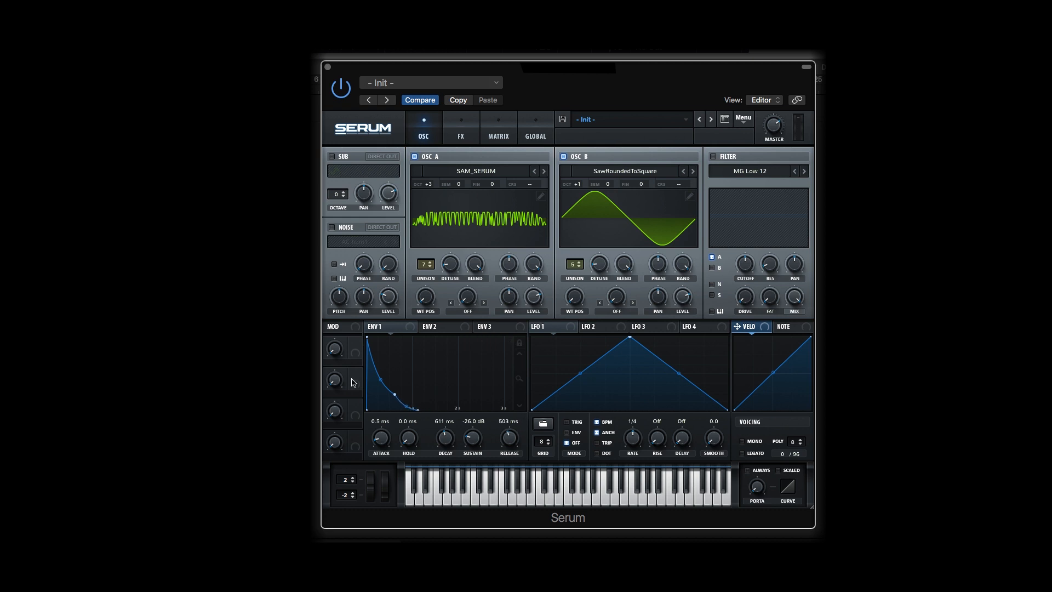
Enable the noise oscillator and load the Analog noise sample BrightWhite
click(332, 227)
click(362, 242)
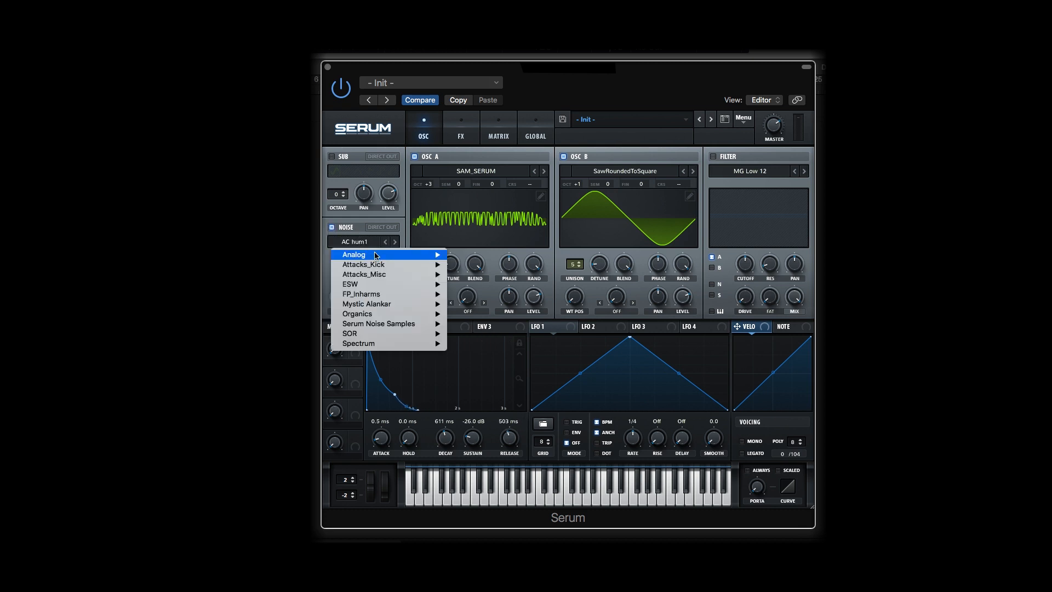
mouse_move(416, 255)
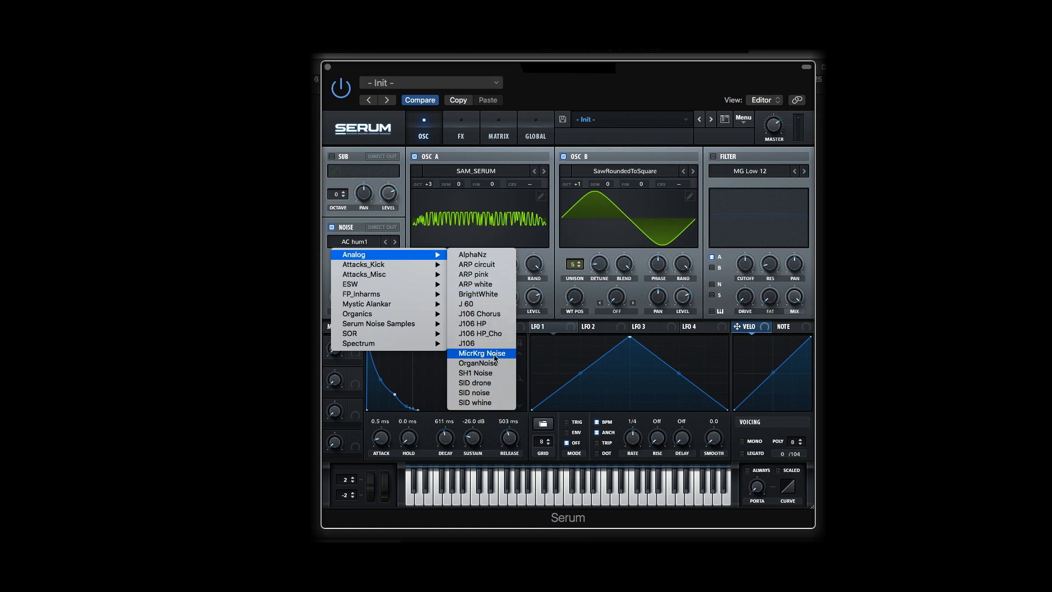
click(489, 294)
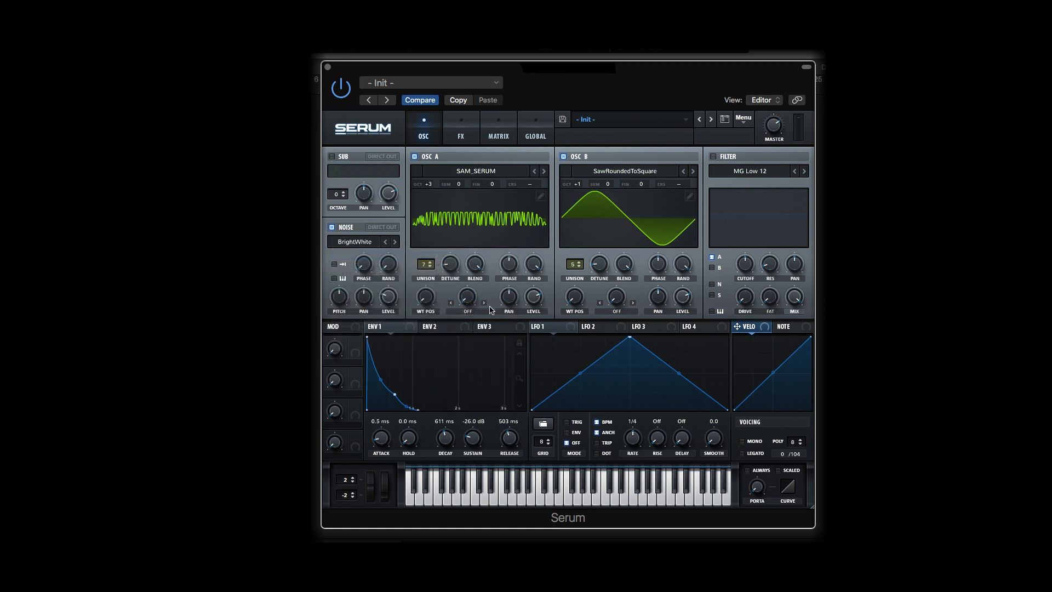
Turn on one-shot playback and keyboard pitch tracking for the noise oscillator and adjust its level
click(334, 264)
click(335, 279)
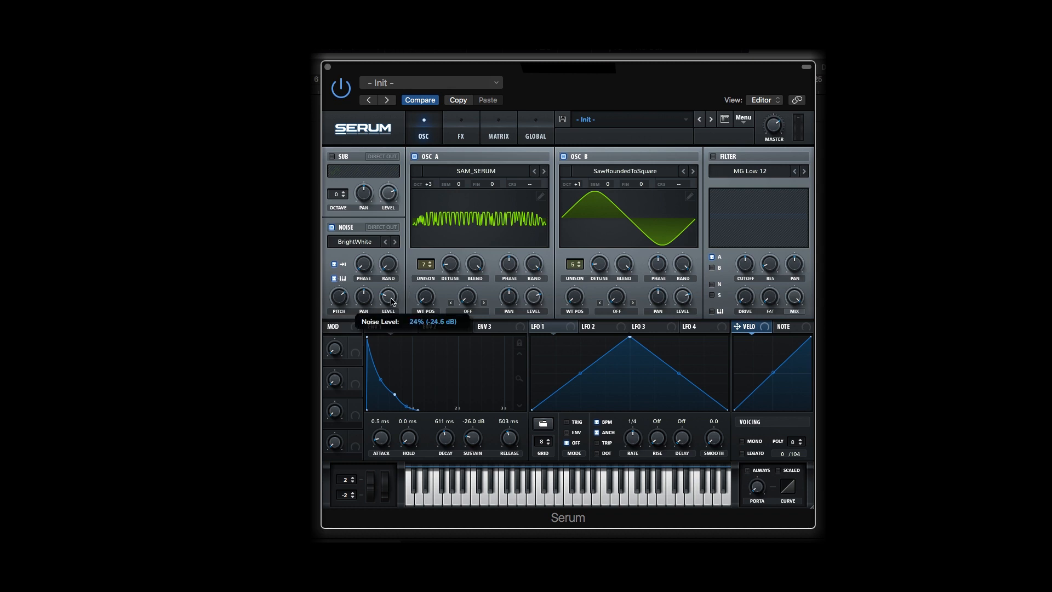
drag(390, 298, 391, 304)
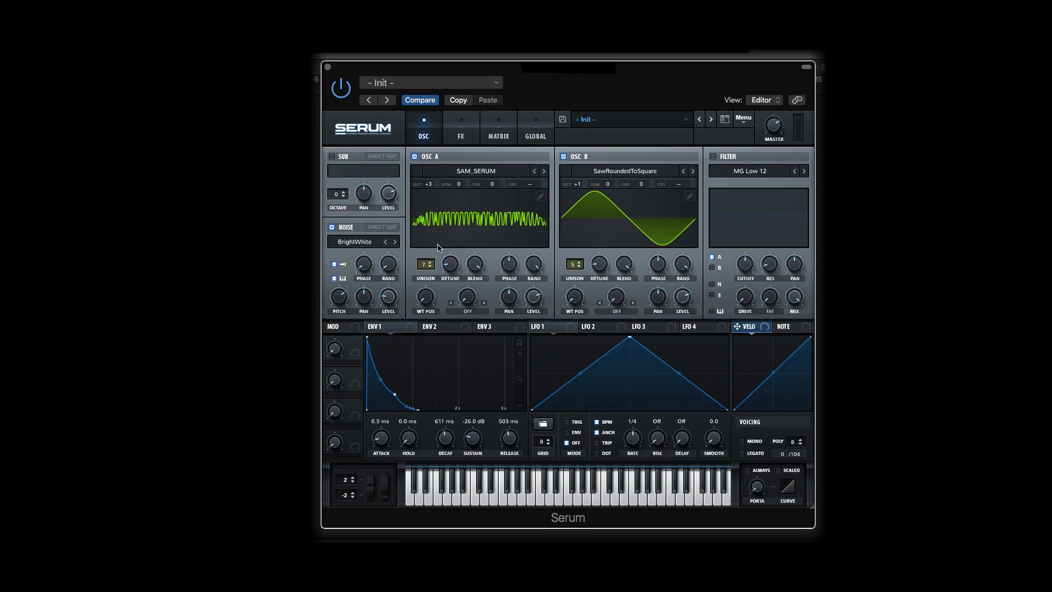
Enable the MG Low 12 filter, route oscillator B, noise and sub into it, and lower its cutoff to about 127 Hz
click(712, 157)
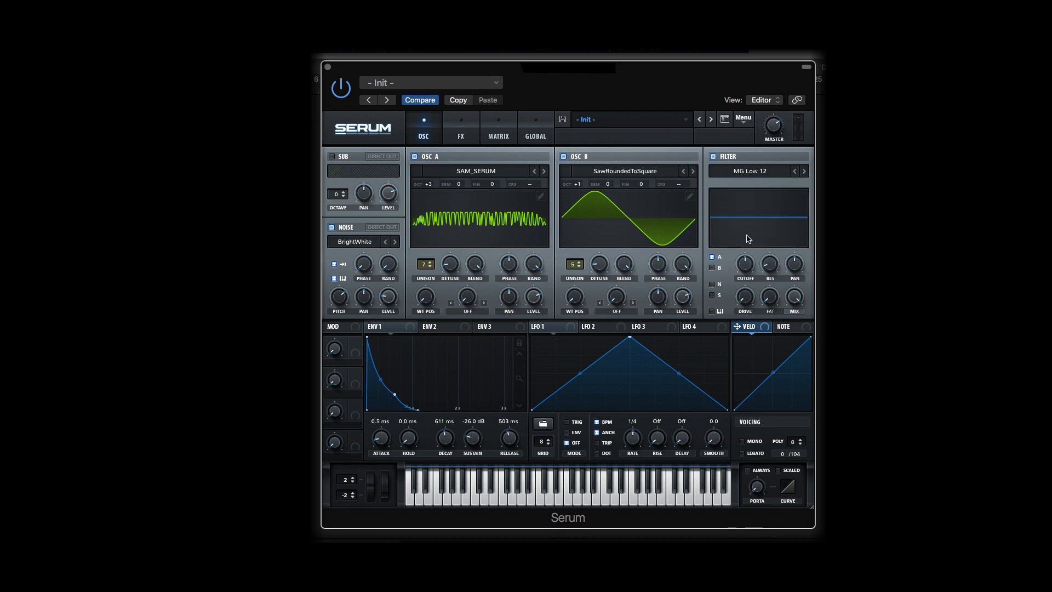
click(715, 269)
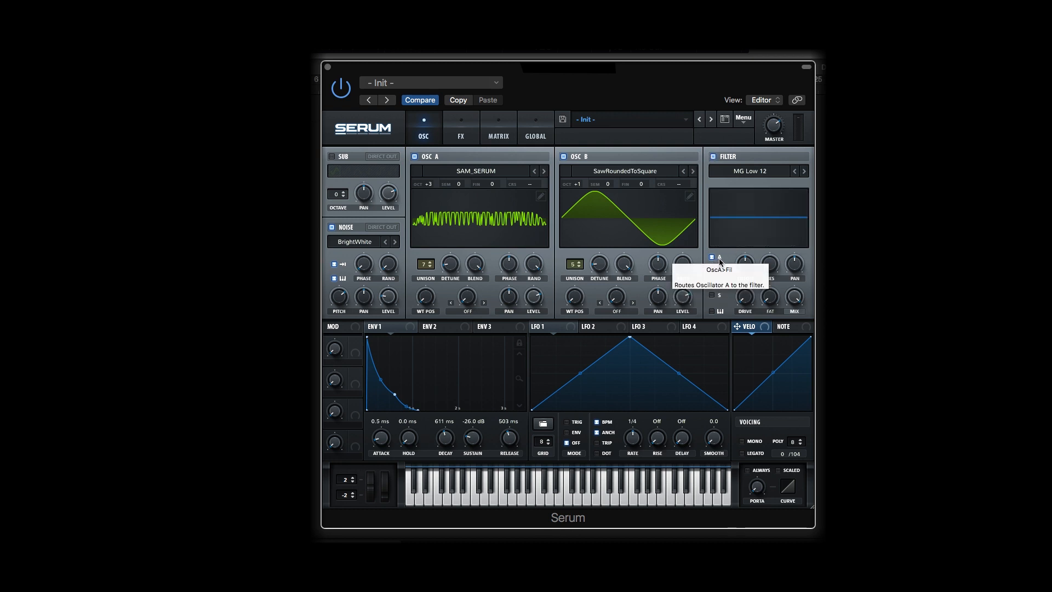
click(714, 284)
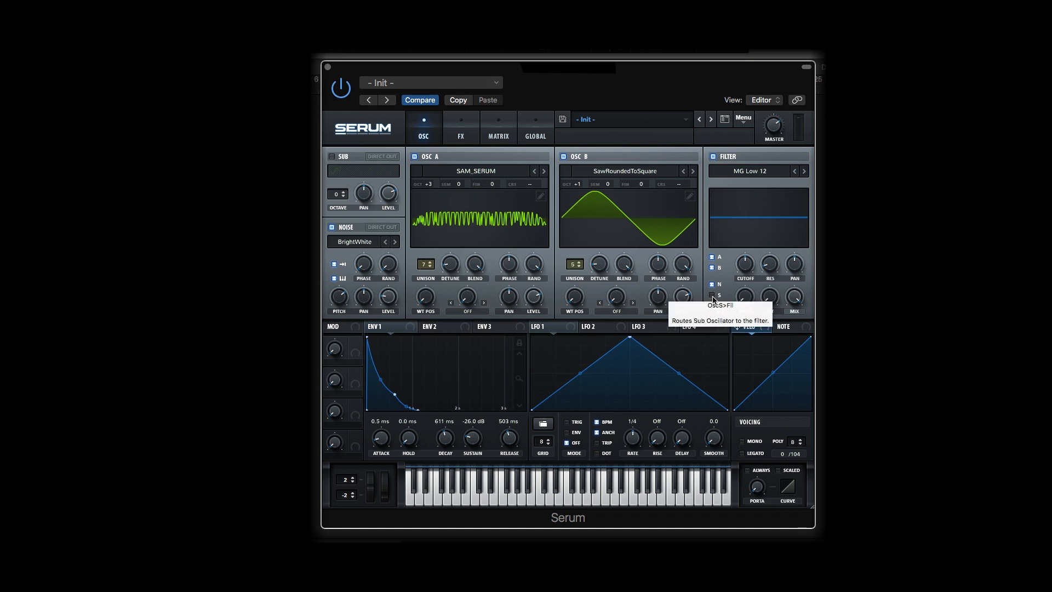
click(713, 296)
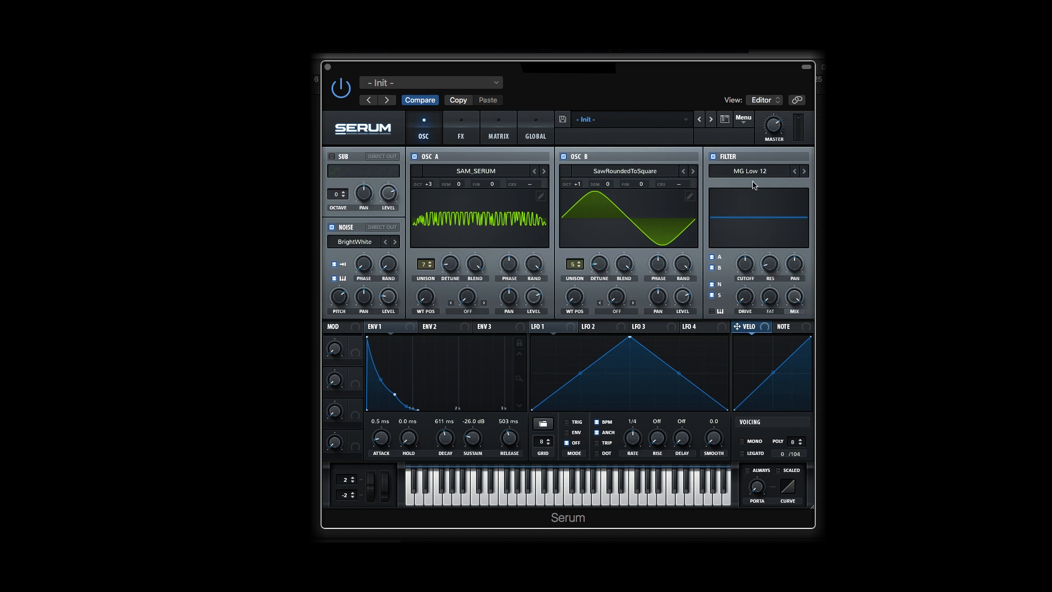
mouse_move(744, 279)
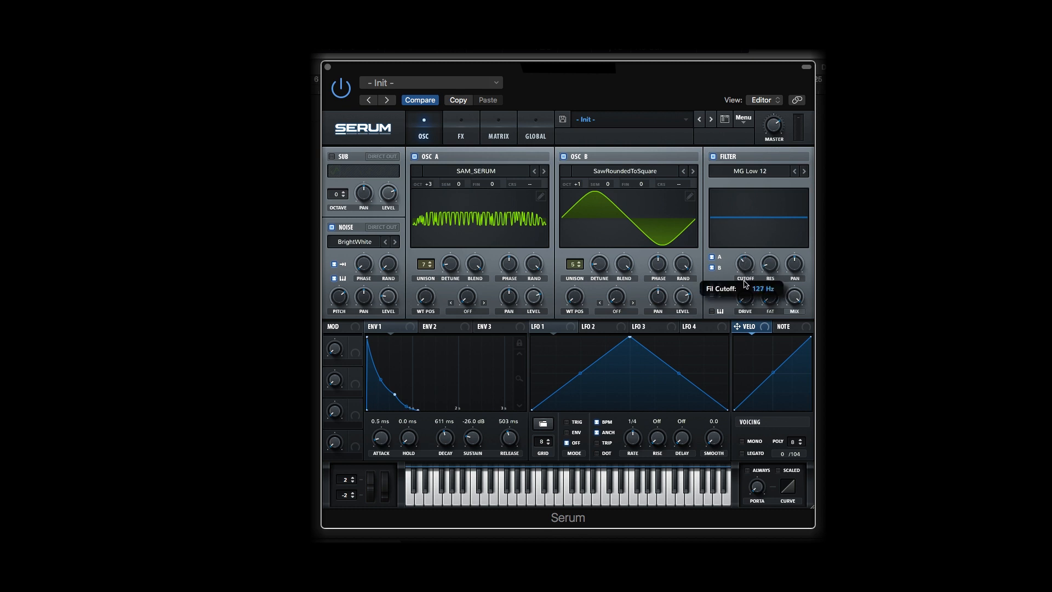
mouse_move(744, 281)
mouse_down()
mouse_move(747, 296)
mouse_move(745, 276)
mouse_up()
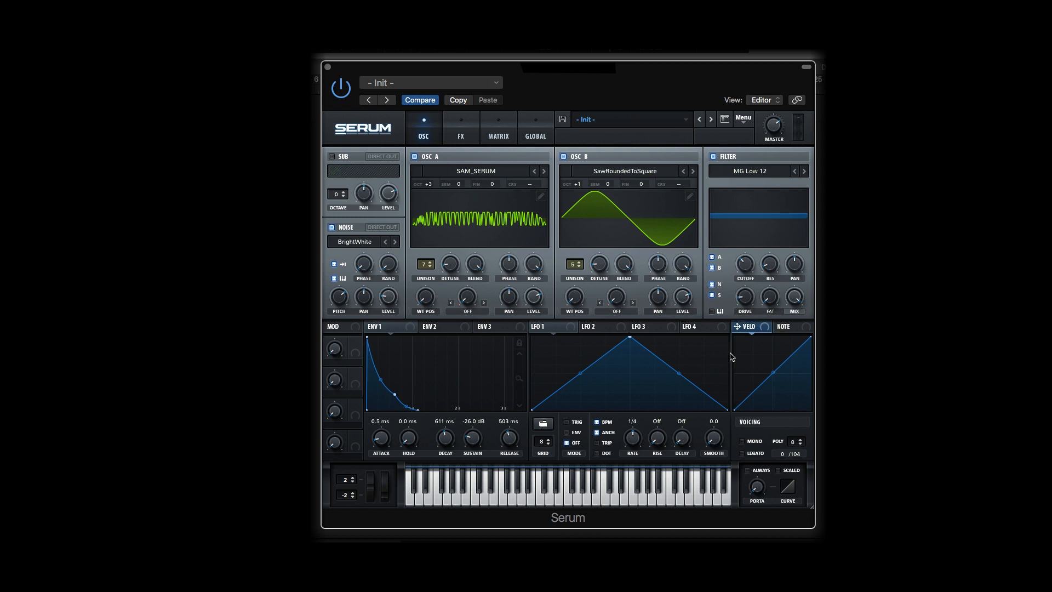
Assign envelope 1 to the wavetable positions of both oscillators and to the filter cutoff, adjusting the wavetable modulation amounts
drag(412, 328, 575, 298)
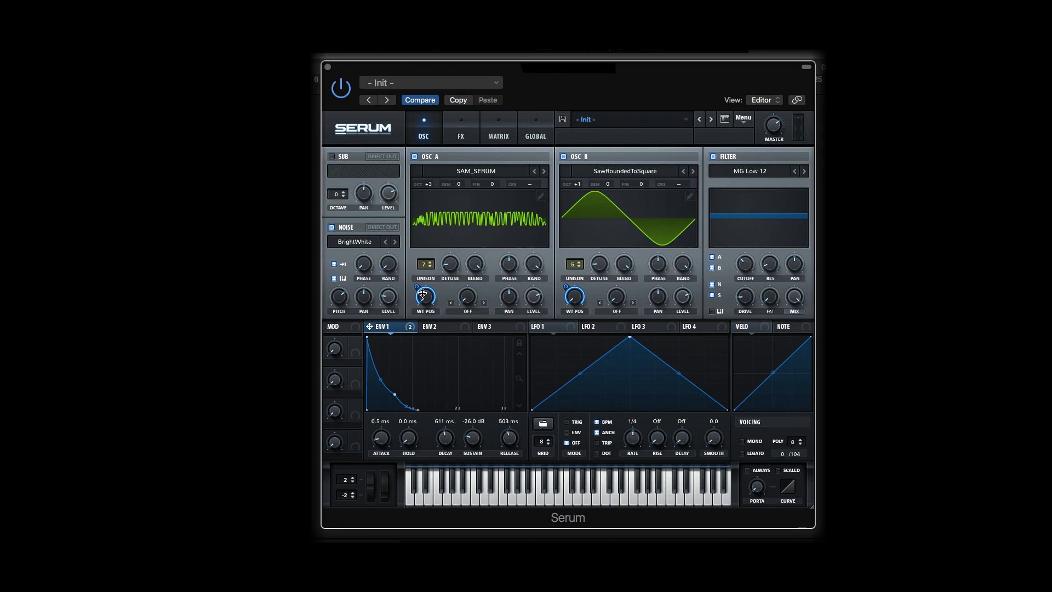
drag(418, 288, 423, 303)
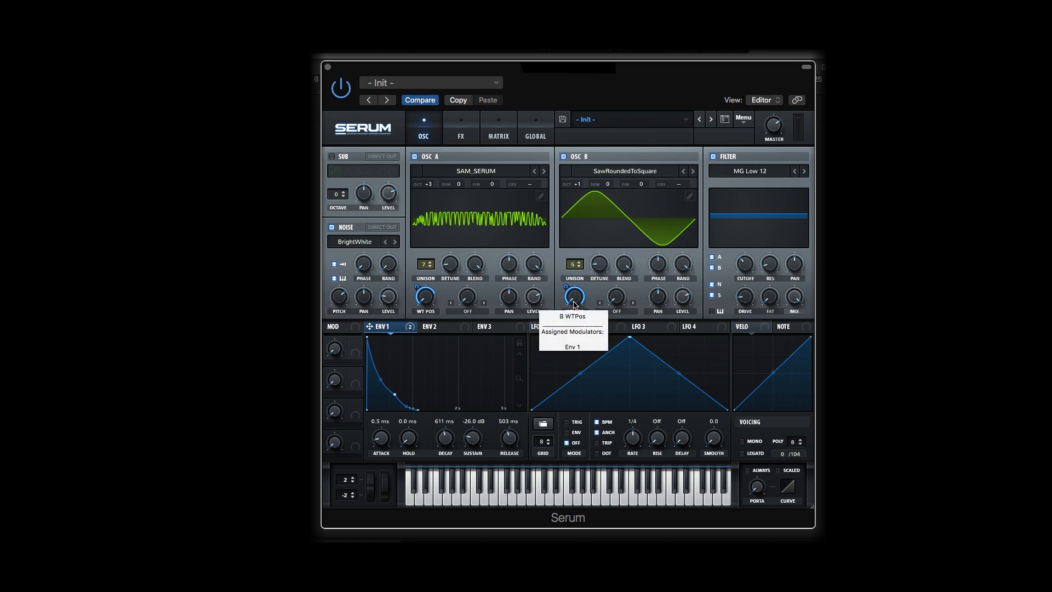
drag(567, 288, 569, 297)
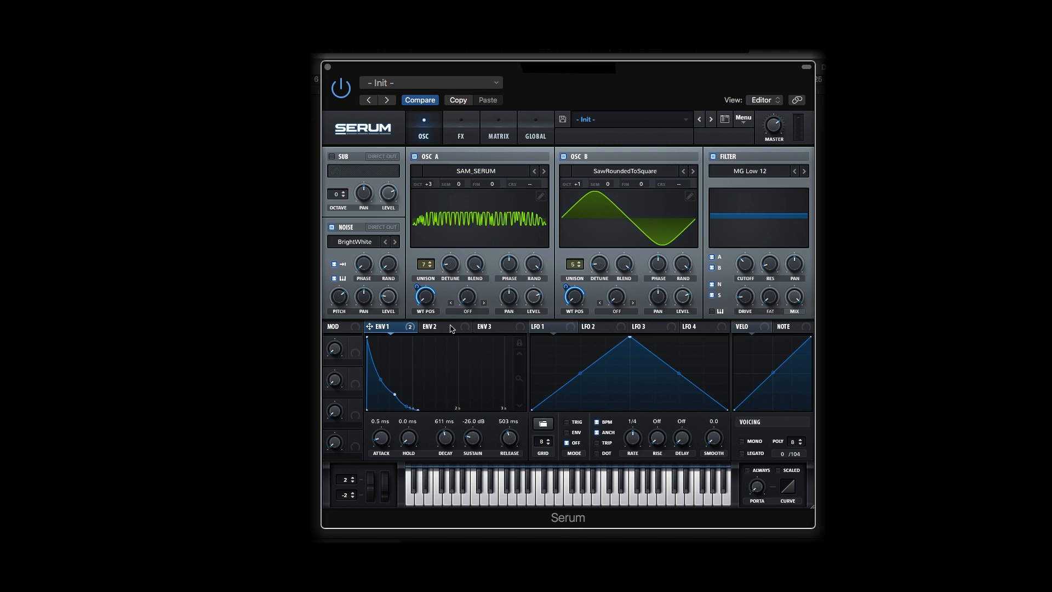
drag(410, 328, 744, 274)
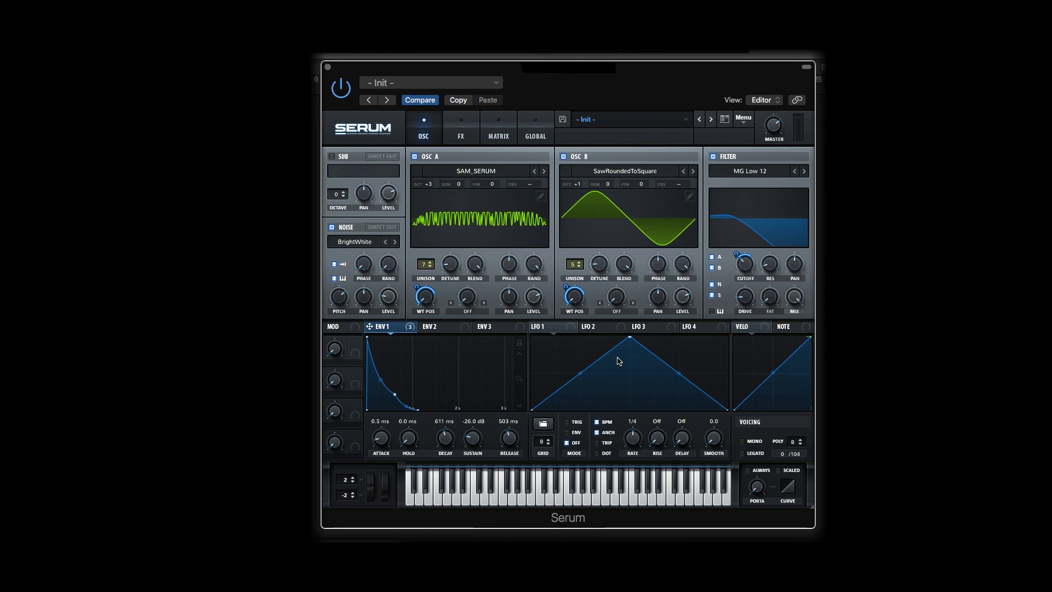
In the effects rack, enable the compressor with raised gain and add a chorus placed directly after it
click(462, 131)
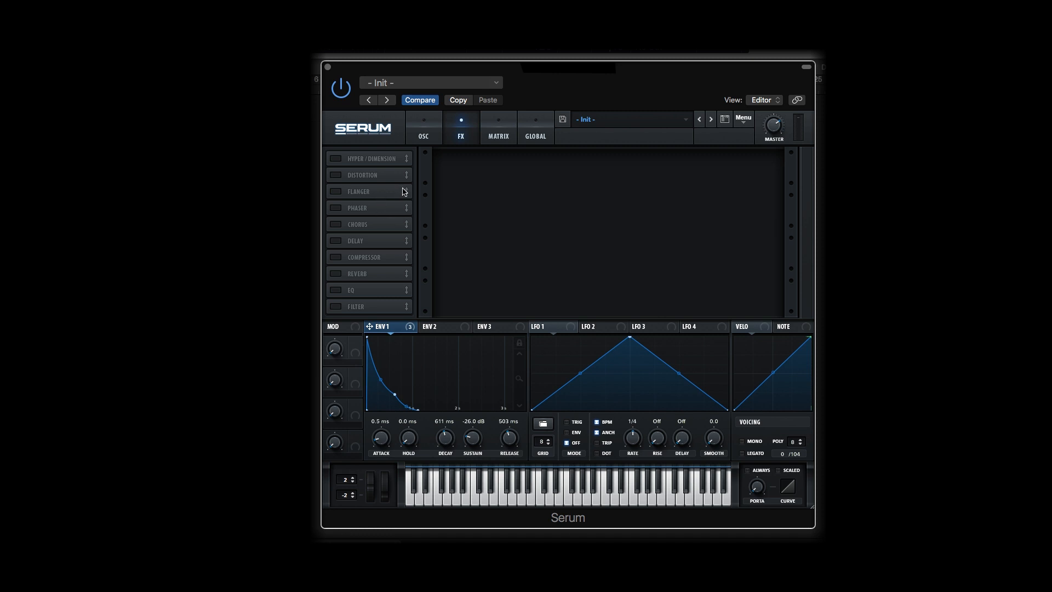
click(364, 258)
drag(625, 167, 625, 150)
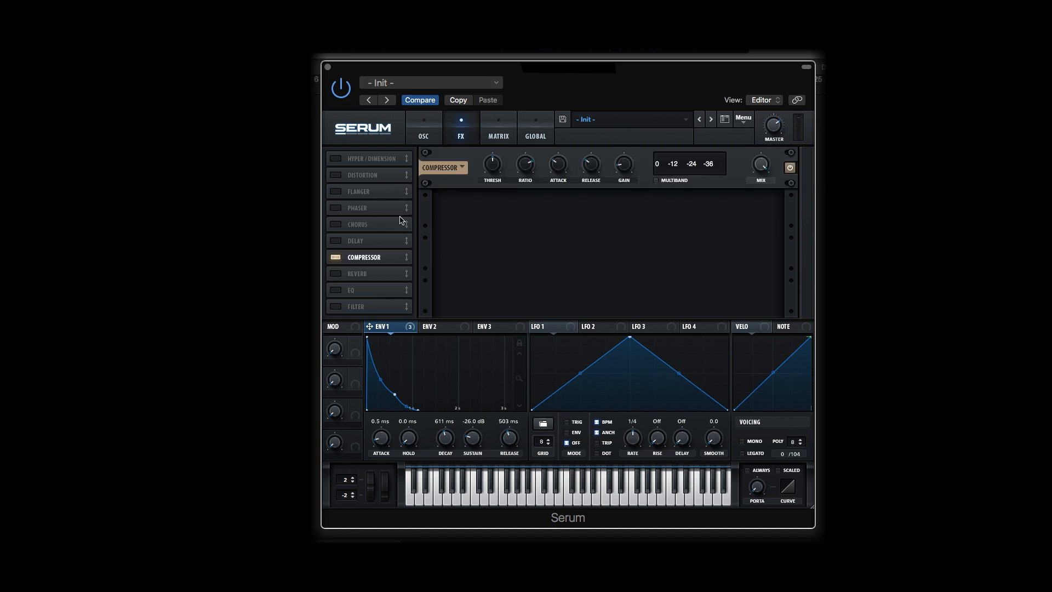
click(336, 224)
drag(360, 224, 363, 258)
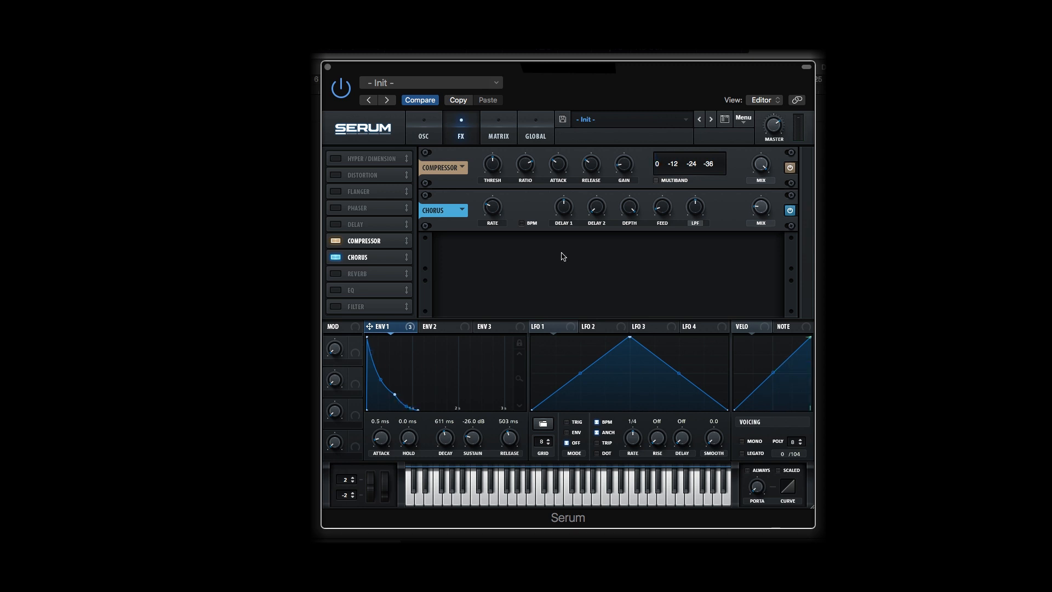
Enable the EQ, change its low band to a peak shape and raise that band's gain to about 5.7 dB
click(339, 291)
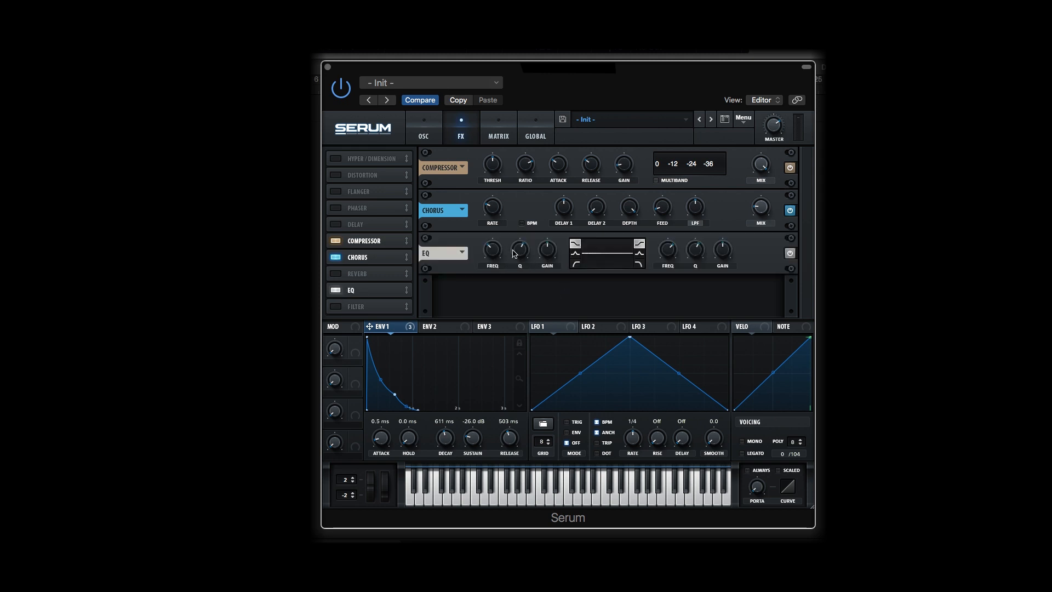
mouse_move(494, 249)
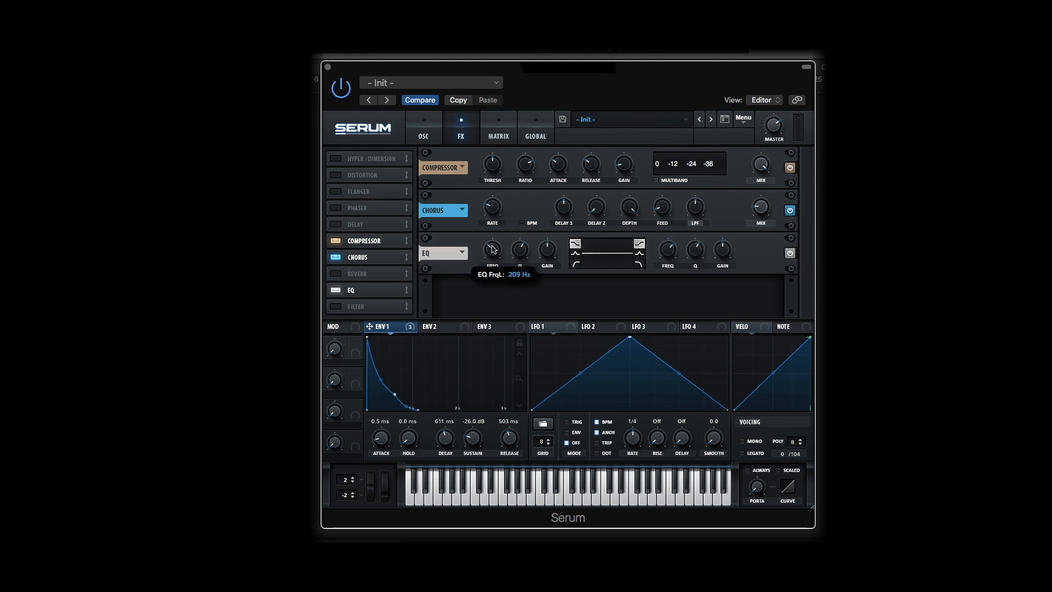
scroll(494, 250, up, 1)
click(575, 256)
scroll(551, 243, up, 3)
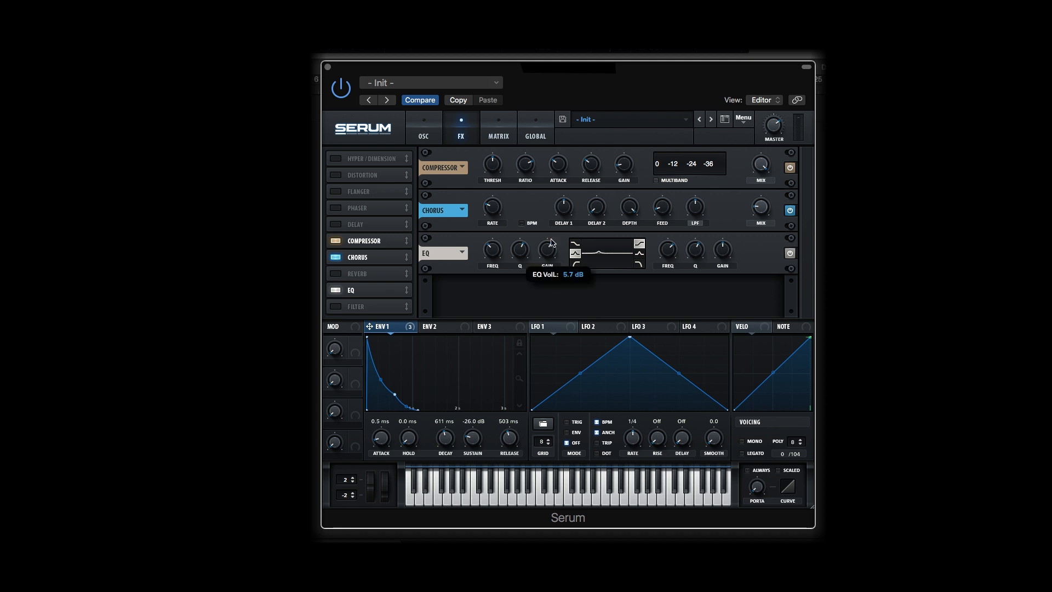
Set the EQ's low band to about -8.7 dB gain and 52% Q, and slightly raise the high band's gain
scroll(552, 243, up, 3)
drag(548, 252, 540, 287)
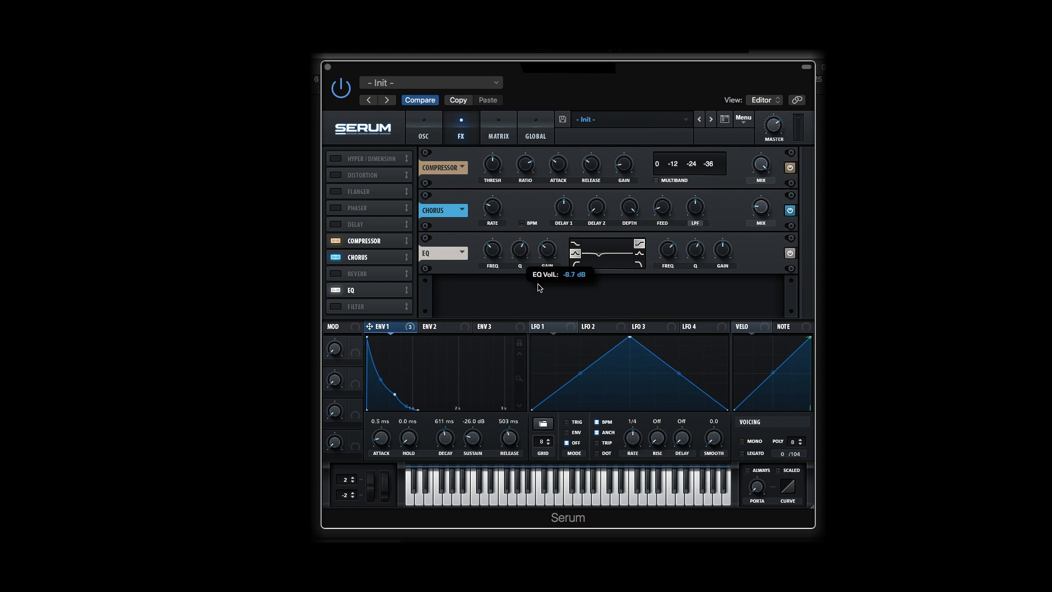
drag(521, 253, 522, 251)
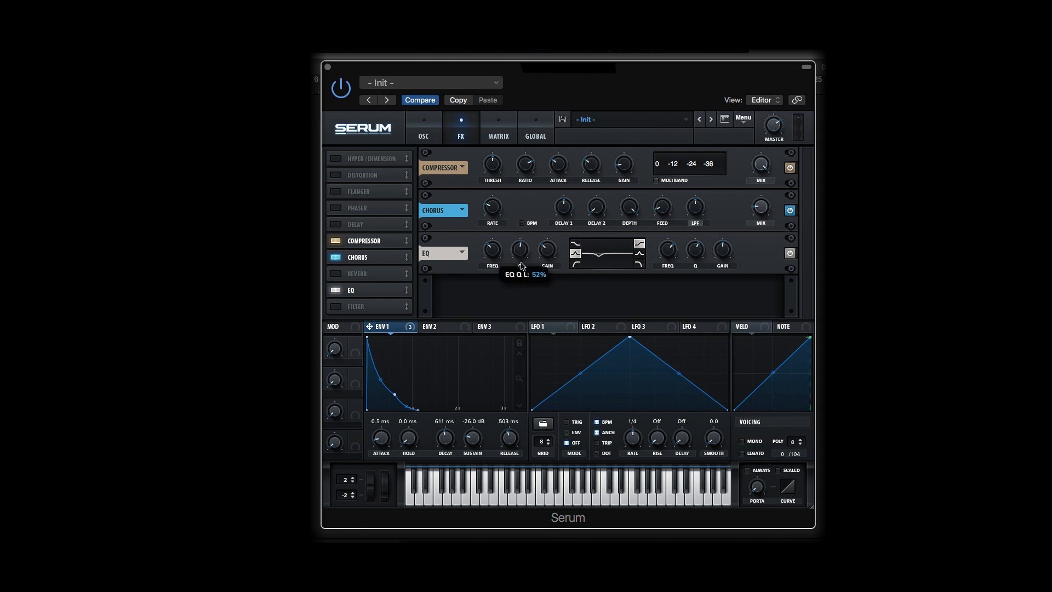
mouse_move(669, 253)
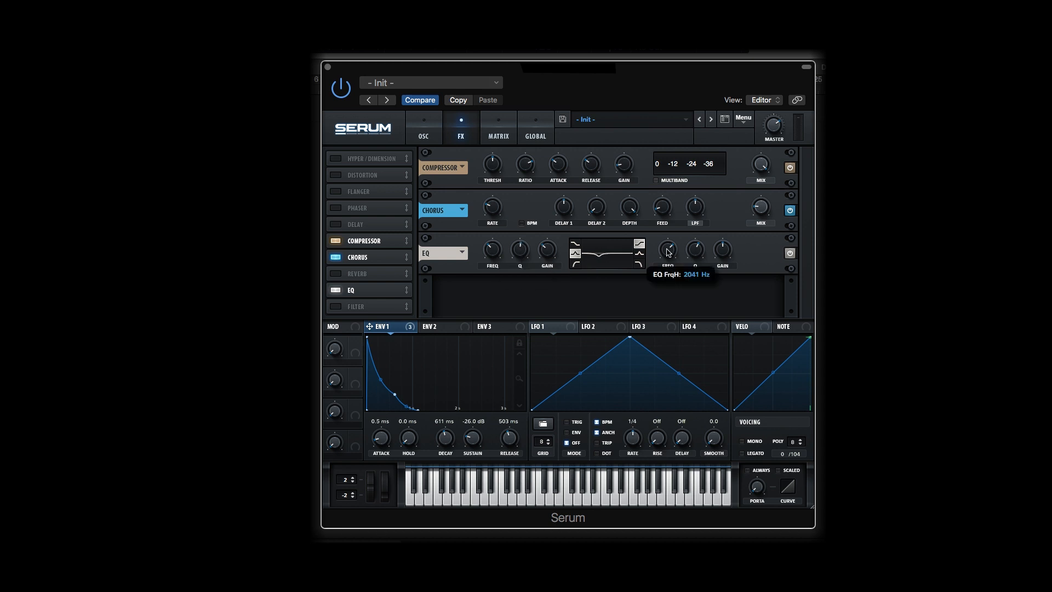
scroll(669, 253, down, 1)
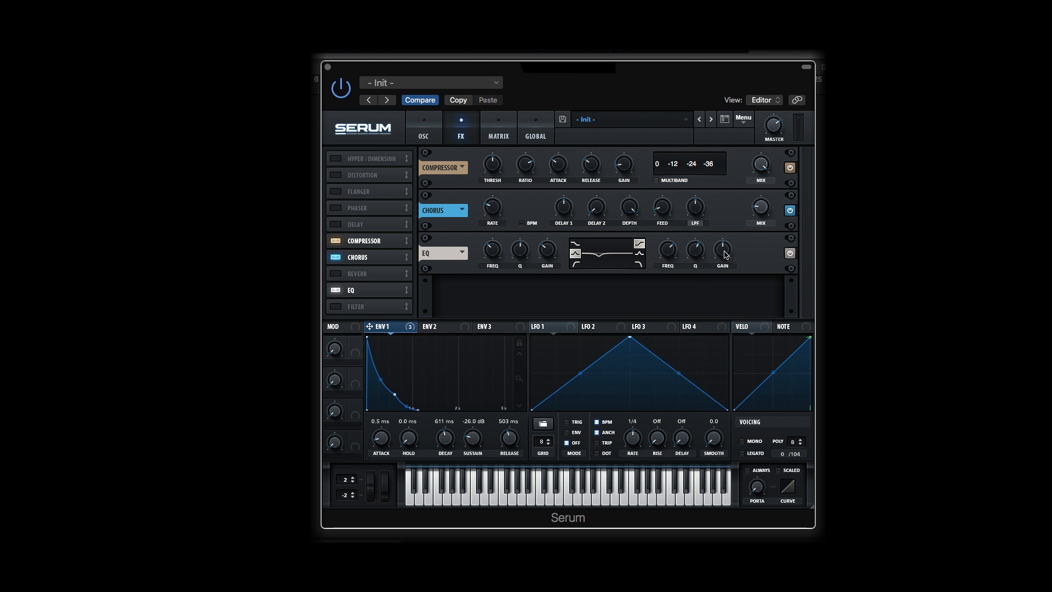
drag(726, 254, 728, 241)
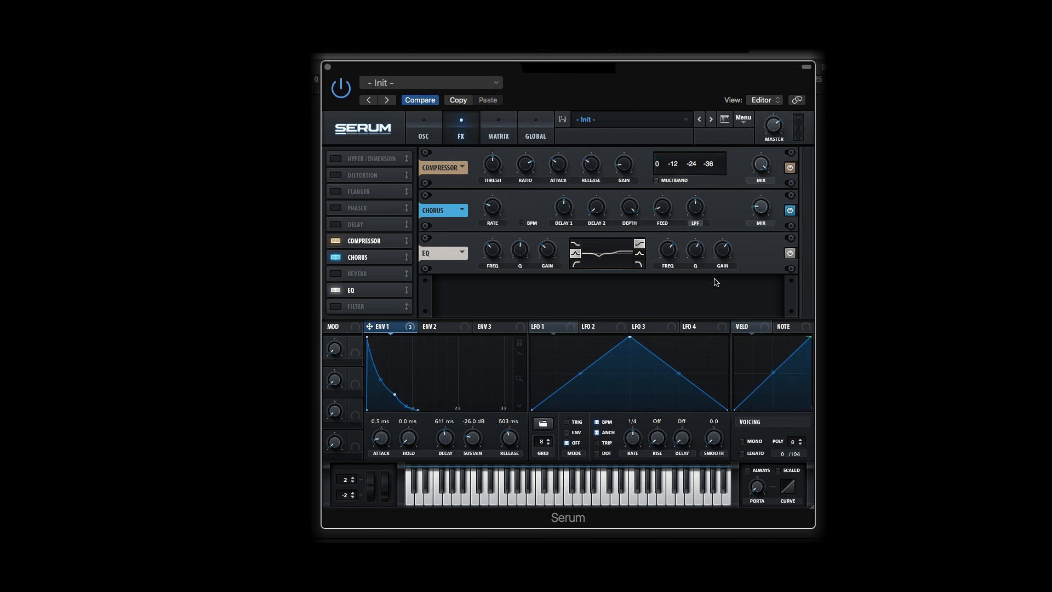
Enable the reverb, place it after the EQ in the effects chain, and raise its wet mix above 23%
click(335, 277)
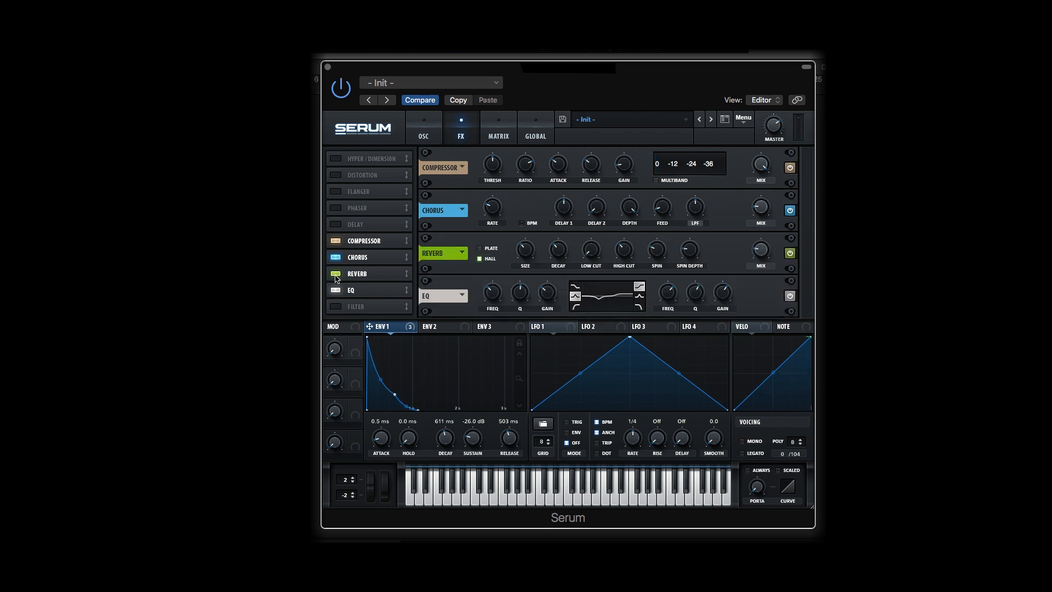
drag(359, 274, 360, 296)
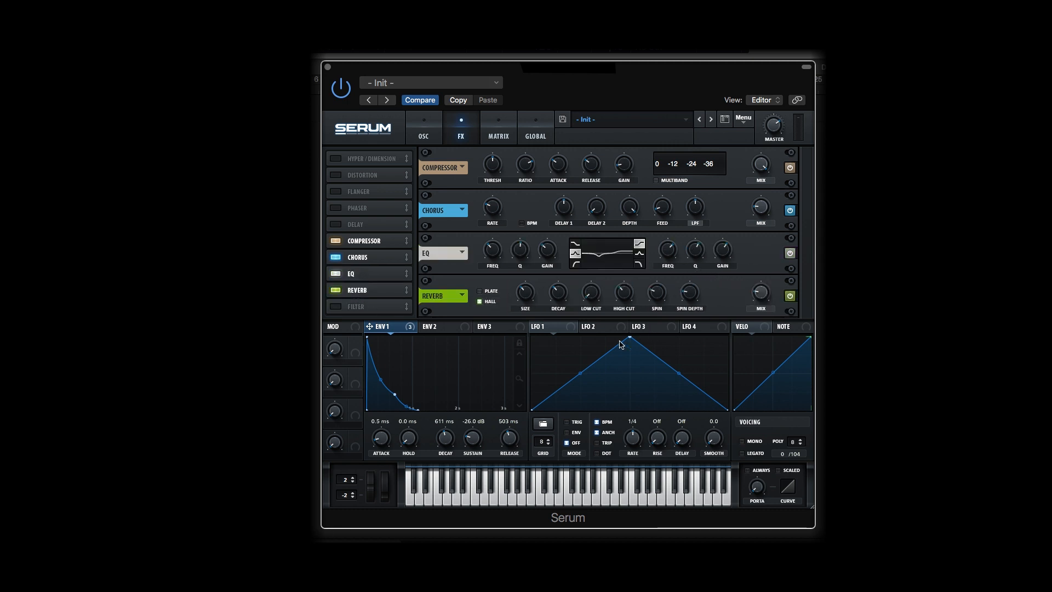
drag(589, 296, 625, 289)
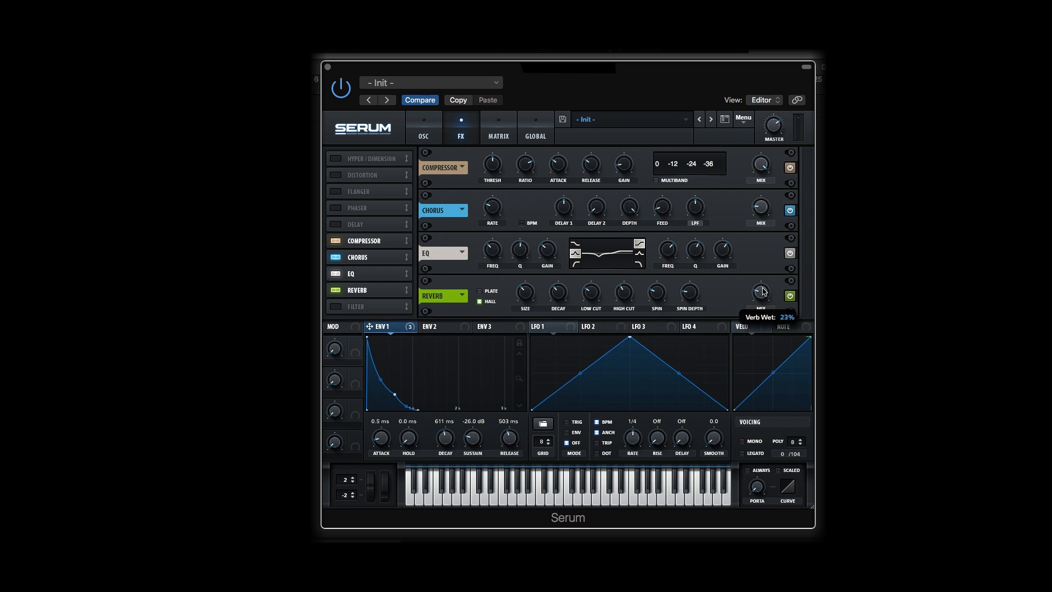
scroll(766, 279, up, 1)
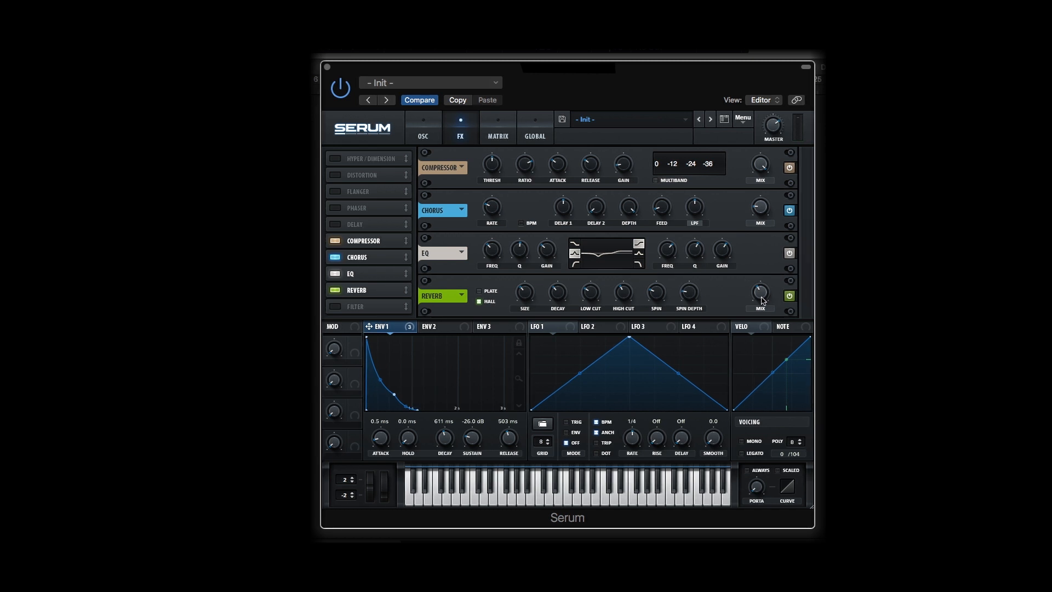
mouse_move(760, 310)
drag(760, 310, 757, 314)
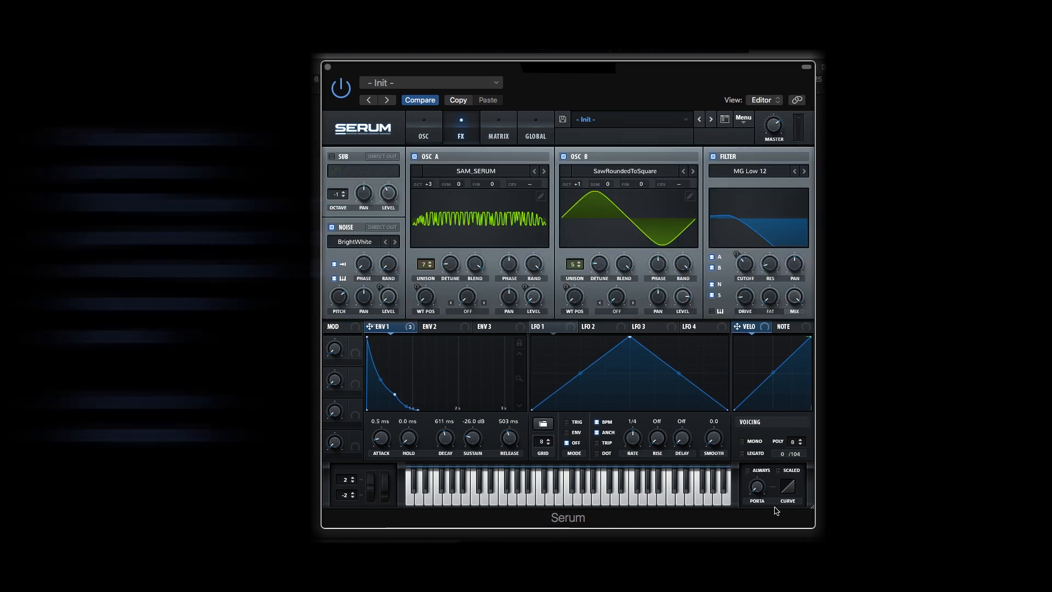
Adjust the portamento time in the voicing settings
drag(759, 490, 760, 465)
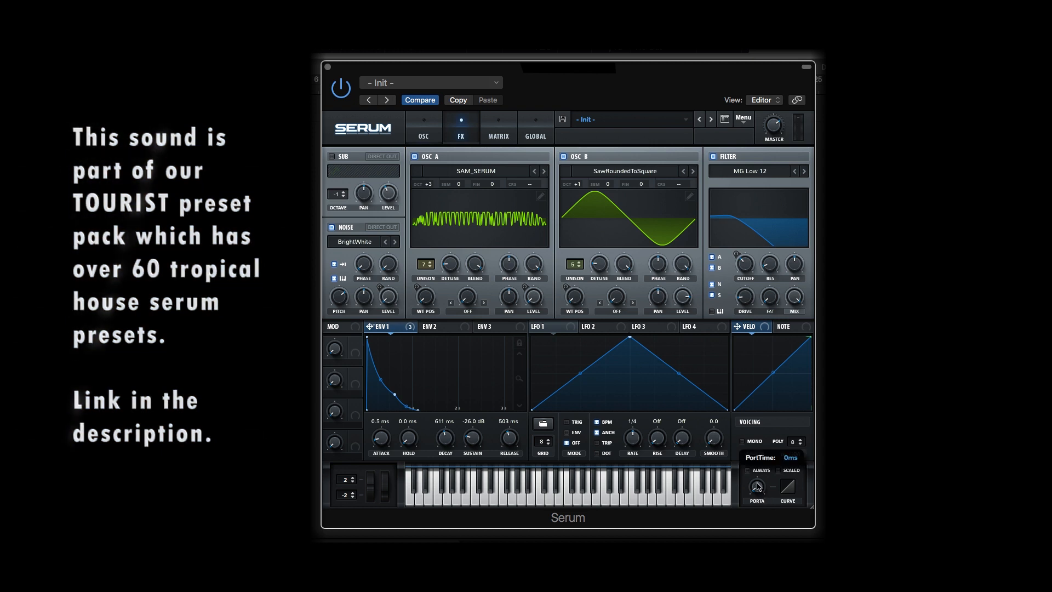